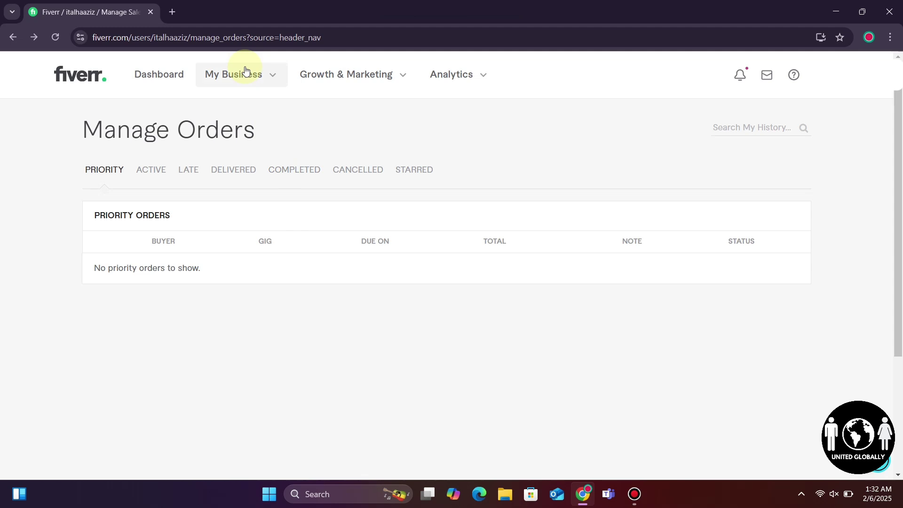
Go to Earnings from the My Business menu to view the $0.00 balance.
click(275, 75)
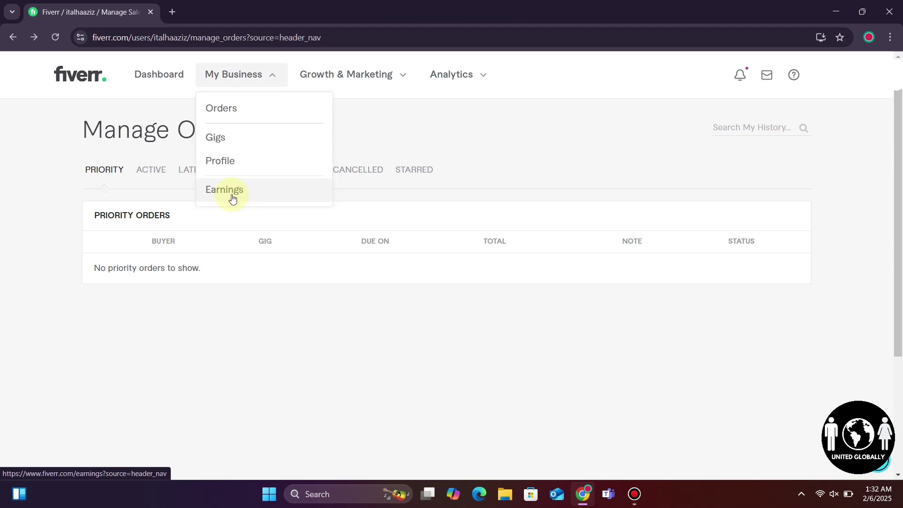
click(224, 190)
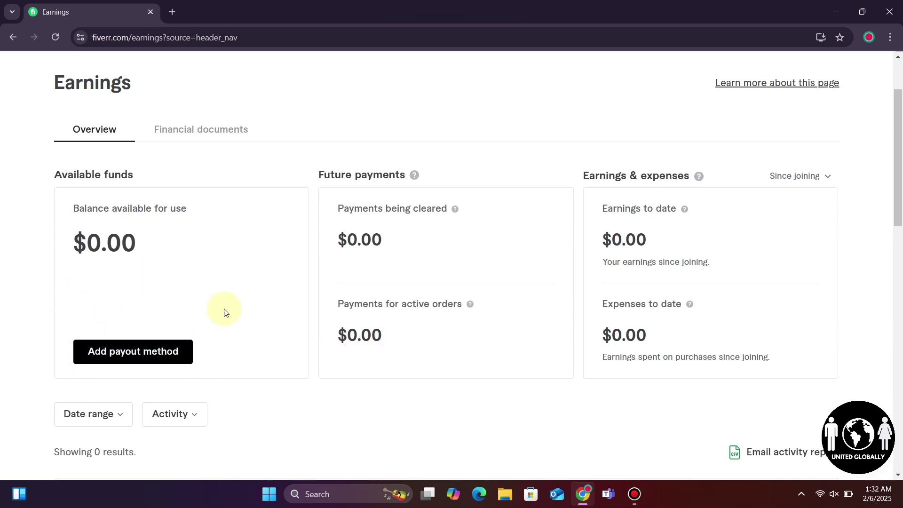
Add Bank transfer as the new payout method and confirm it to reach phone verification.
click(116, 352)
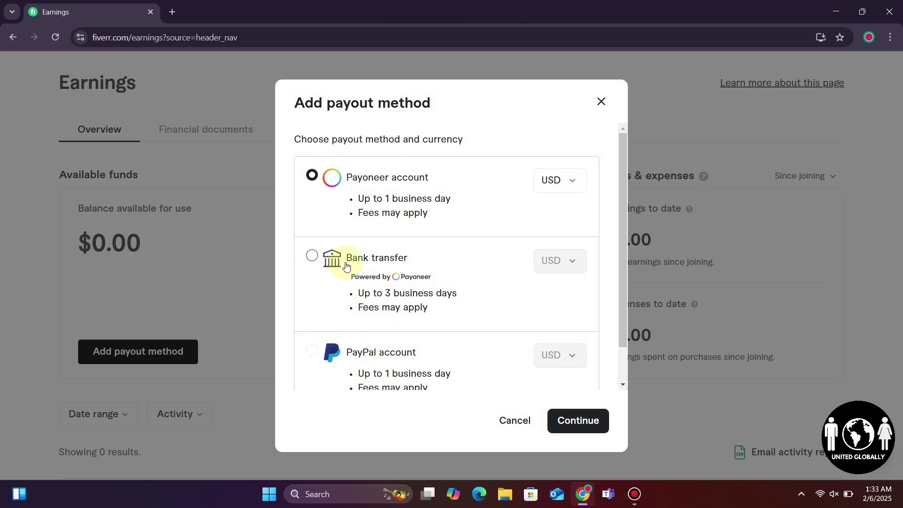
click(312, 258)
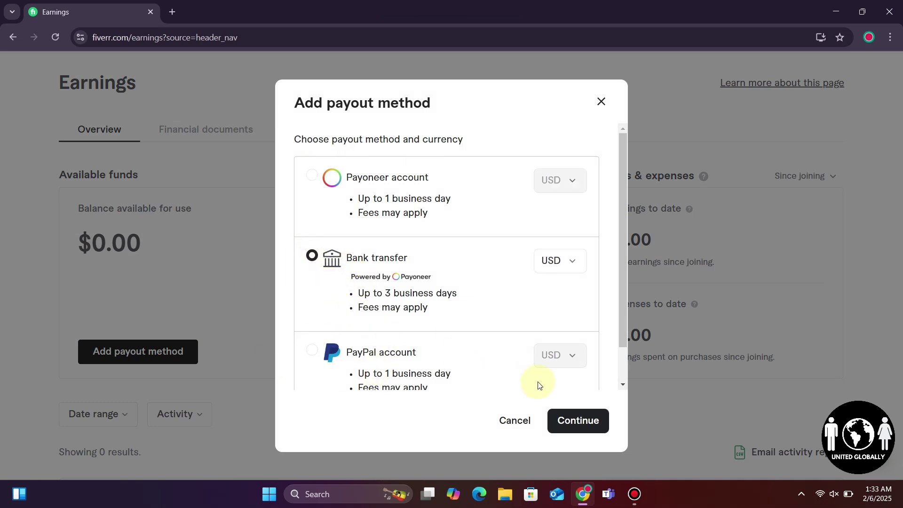
click(578, 421)
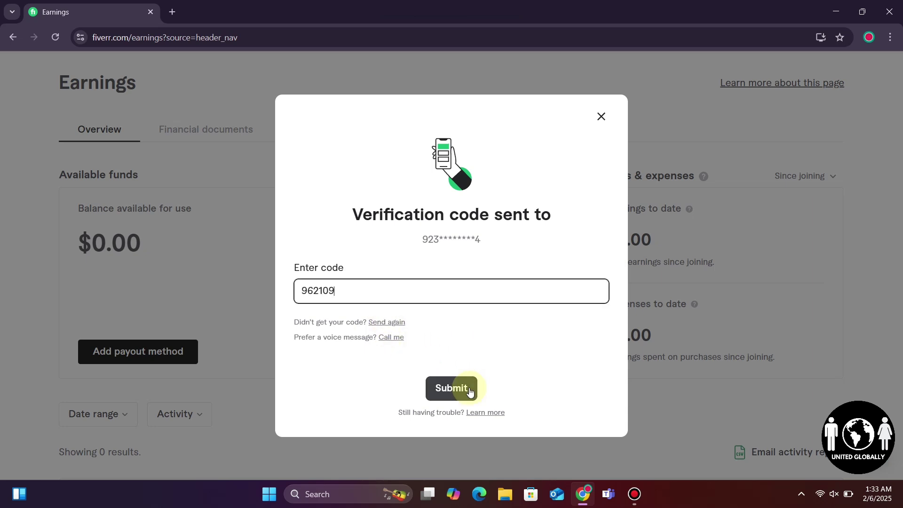
Submit the phone verification code and continue to Payoneer's Bank Transfer Setup form.
click(462, 389)
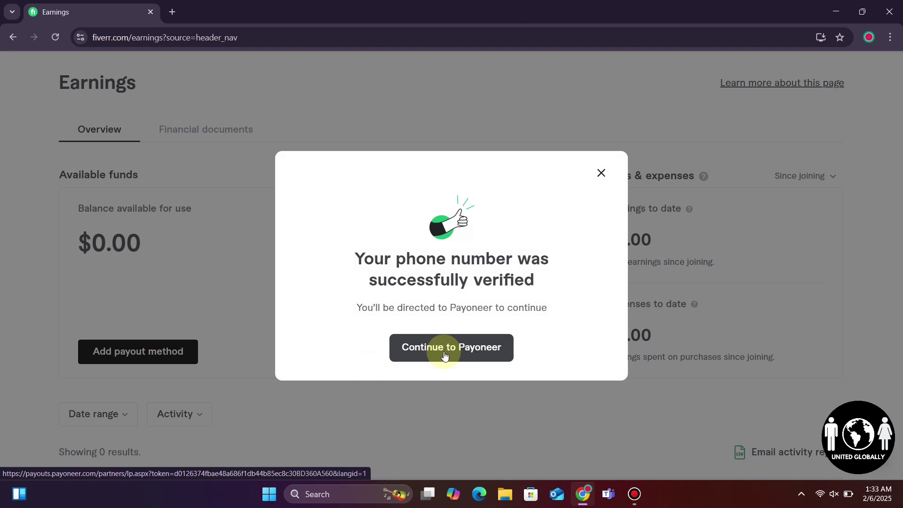
click(445, 350)
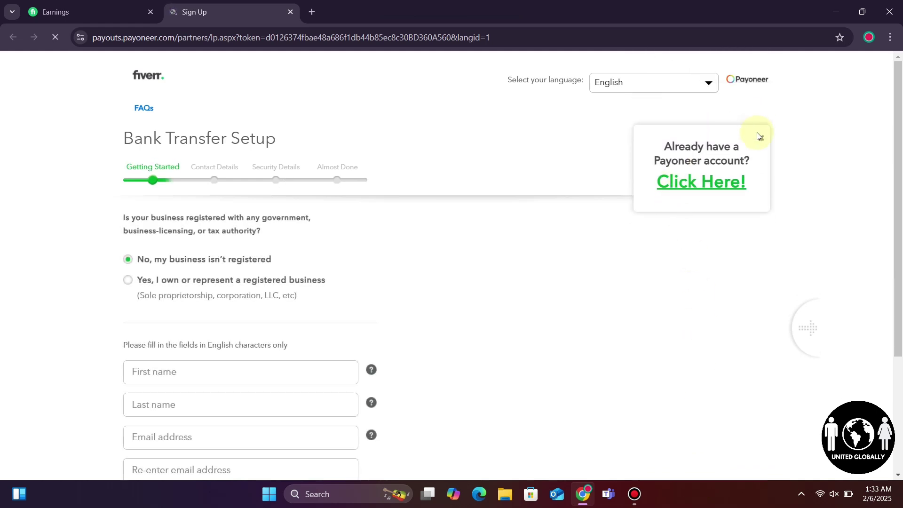
Close the 'Already have a Payoneer account?' popup.
click(761, 138)
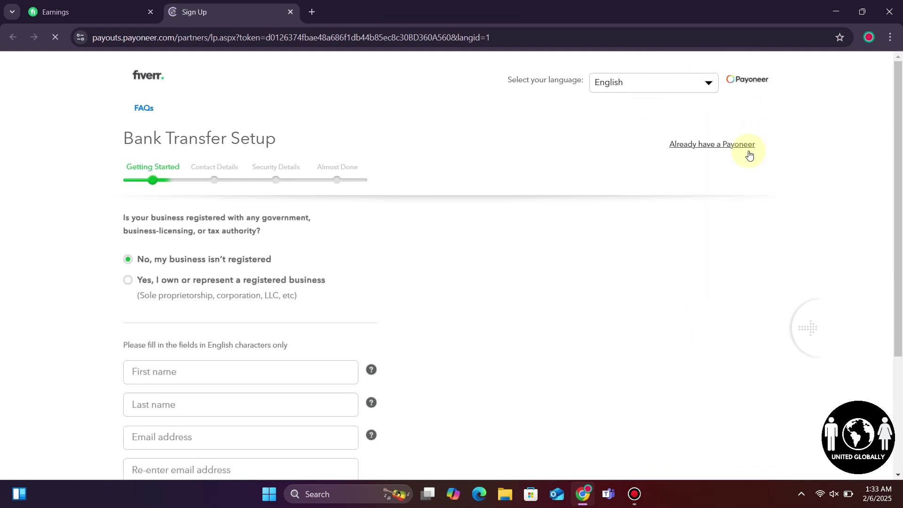
scroll(543, 254, down, 1)
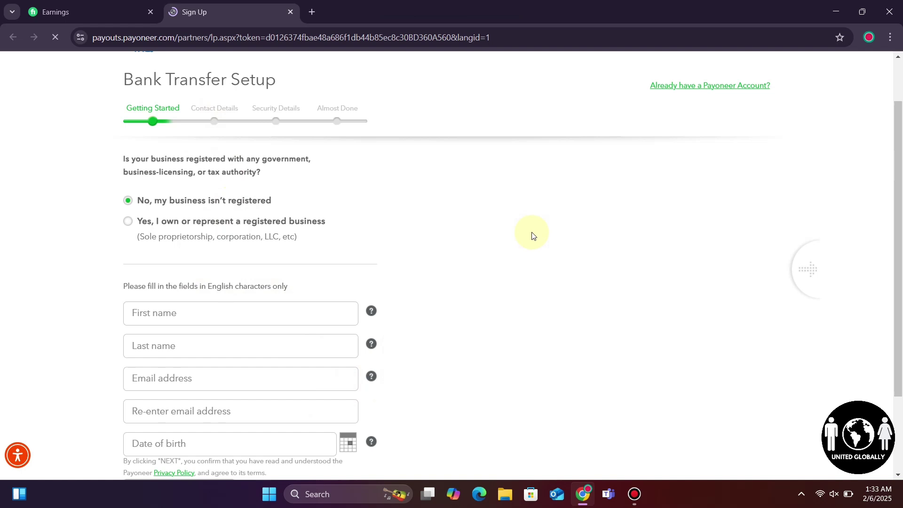
scroll(510, 247, down, 2)
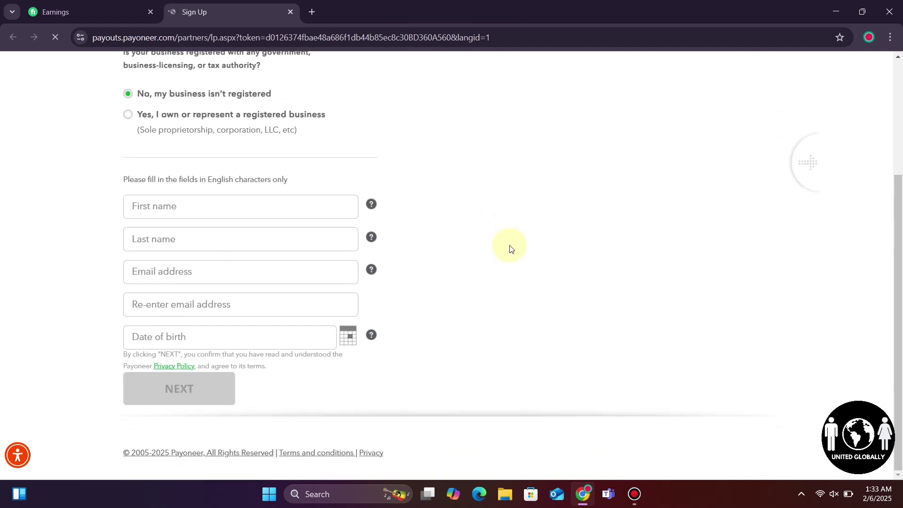
scroll(511, 248, up, 2)
scroll(511, 249, up, 1)
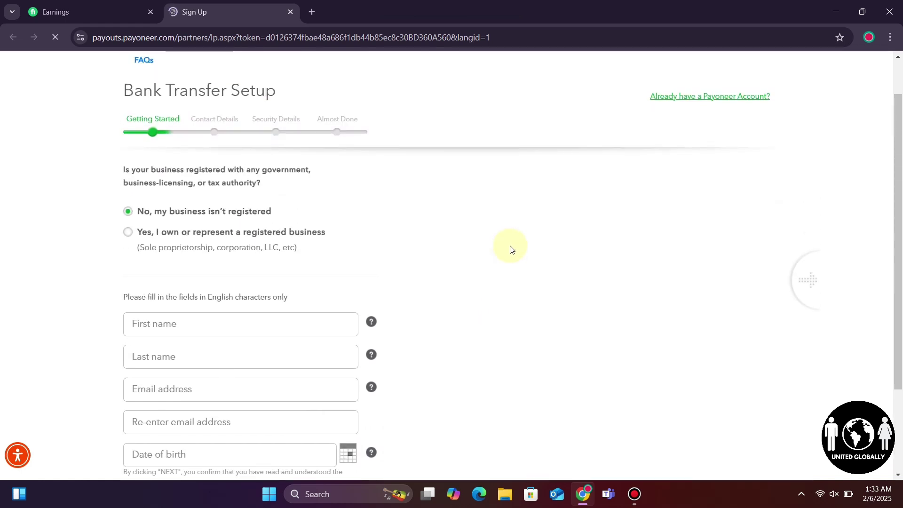
scroll(511, 249, down, 1)
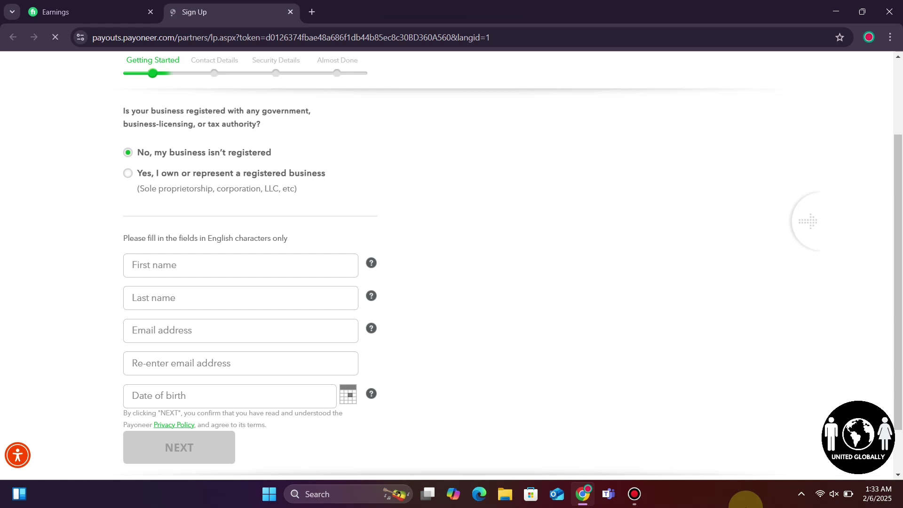